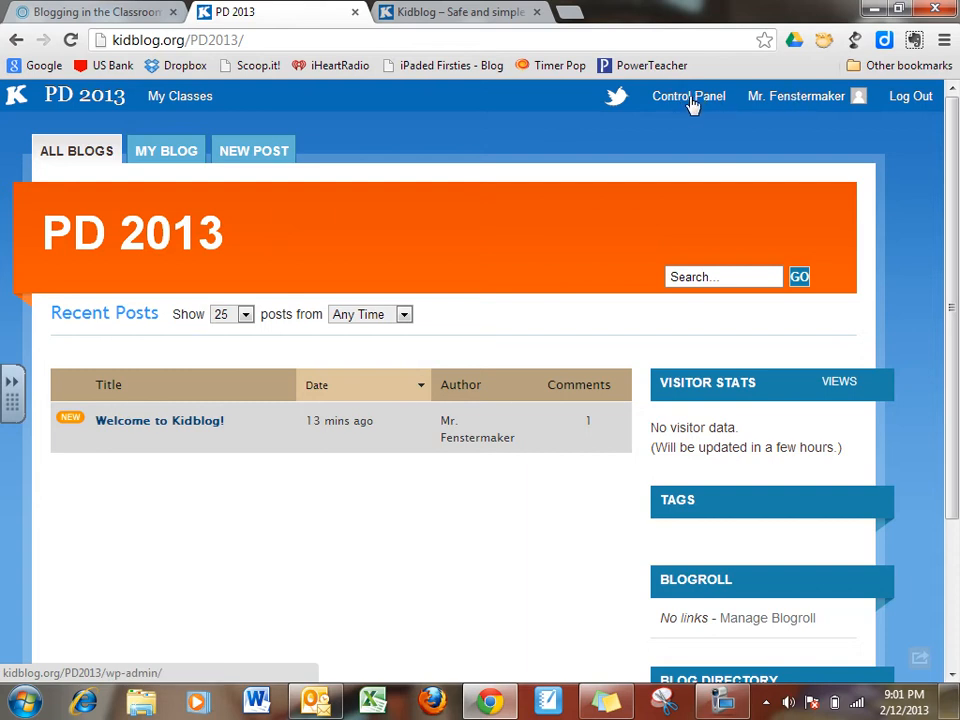
Open the PD 2013 class control panel and show its list of users
click(690, 100)
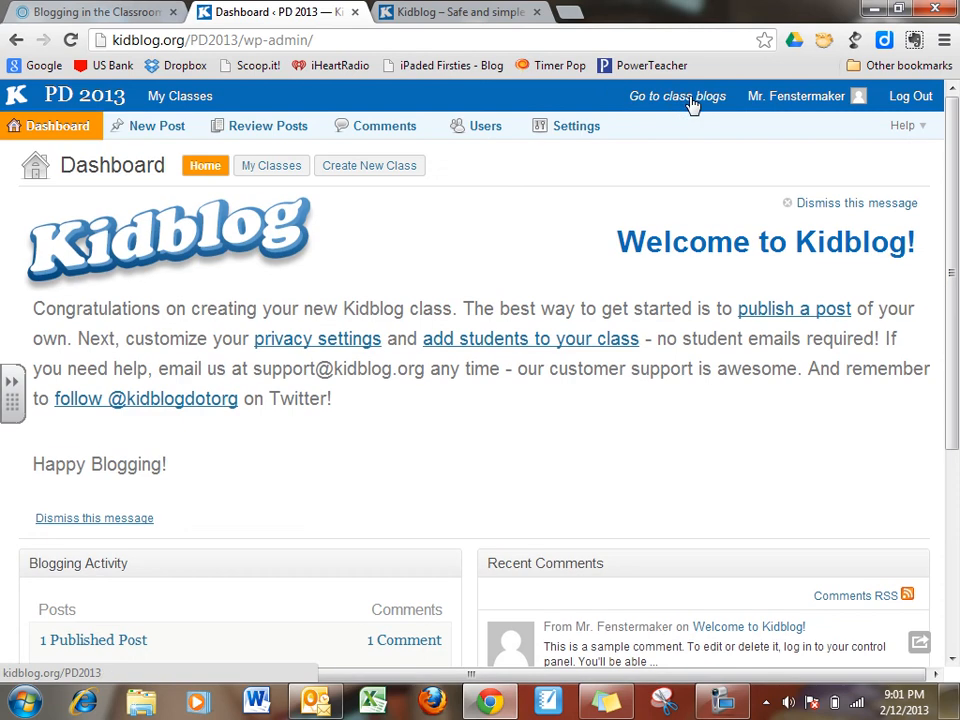
mouse_move(953, 150)
mouse_down()
mouse_move(953, 321)
mouse_move(956, 137)
mouse_up()
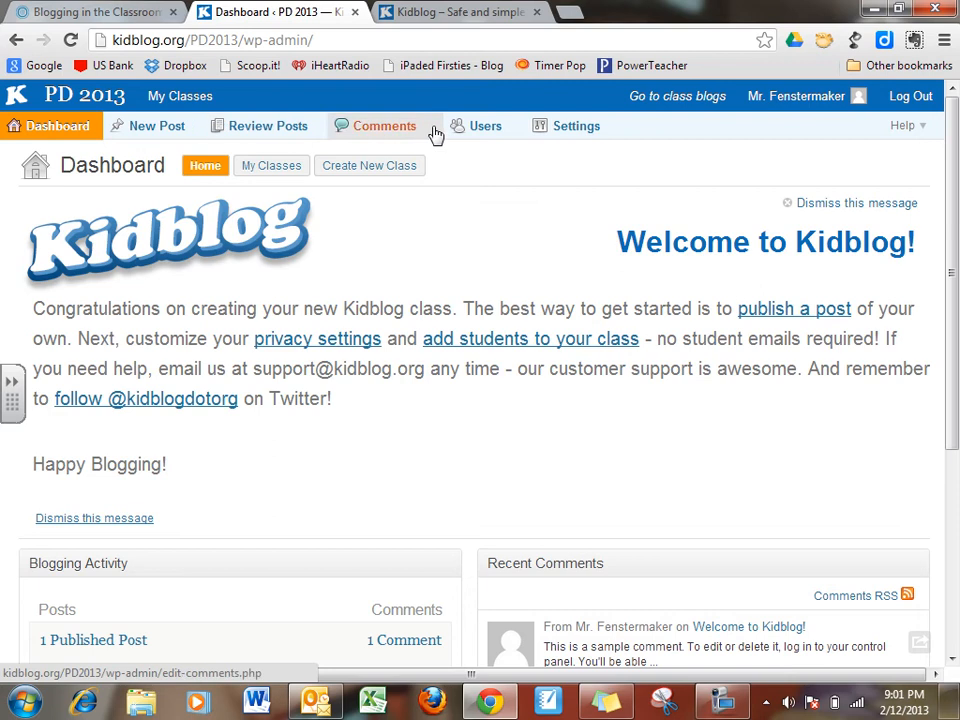
click(488, 129)
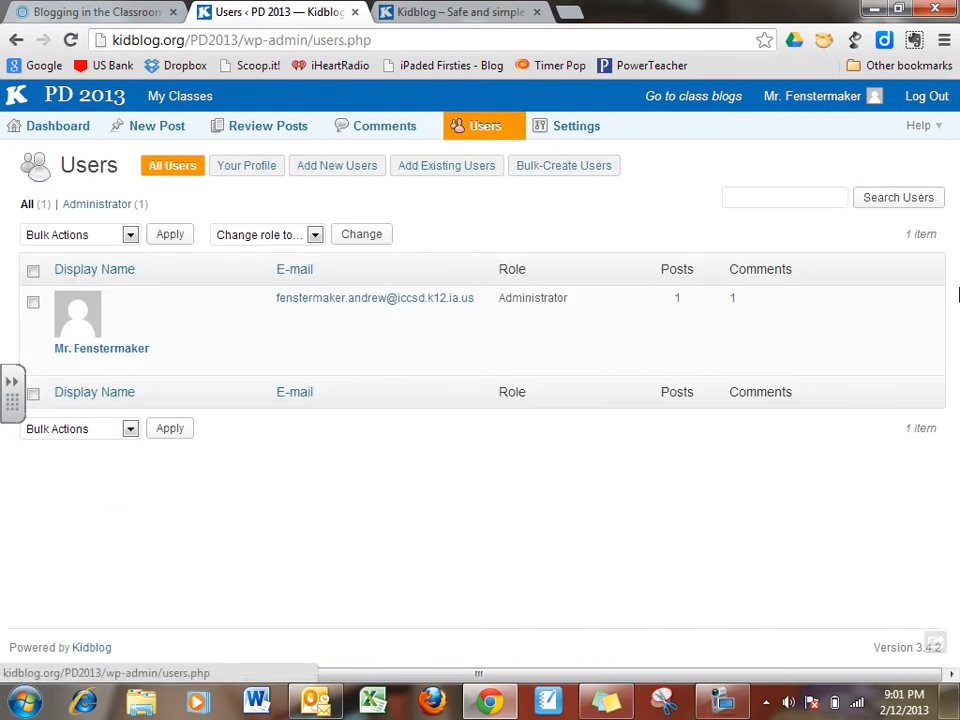
mouse_move(504, 323)
Review the teacher's own profile settings, including display name, blog title and avatar, and return to the user list
click(253, 176)
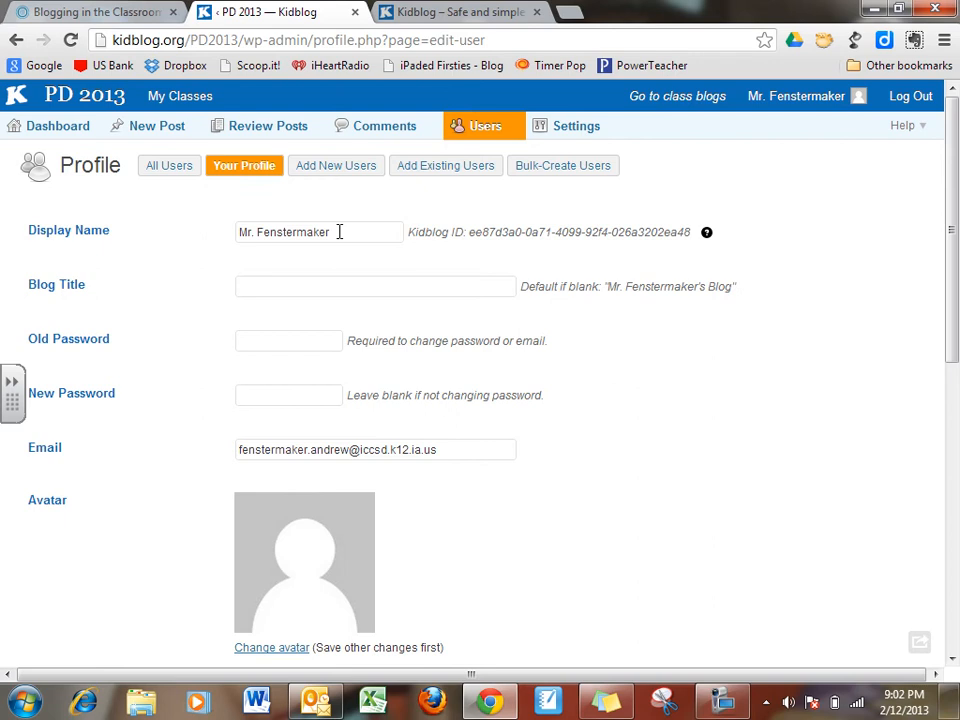
drag(336, 231, 237, 224)
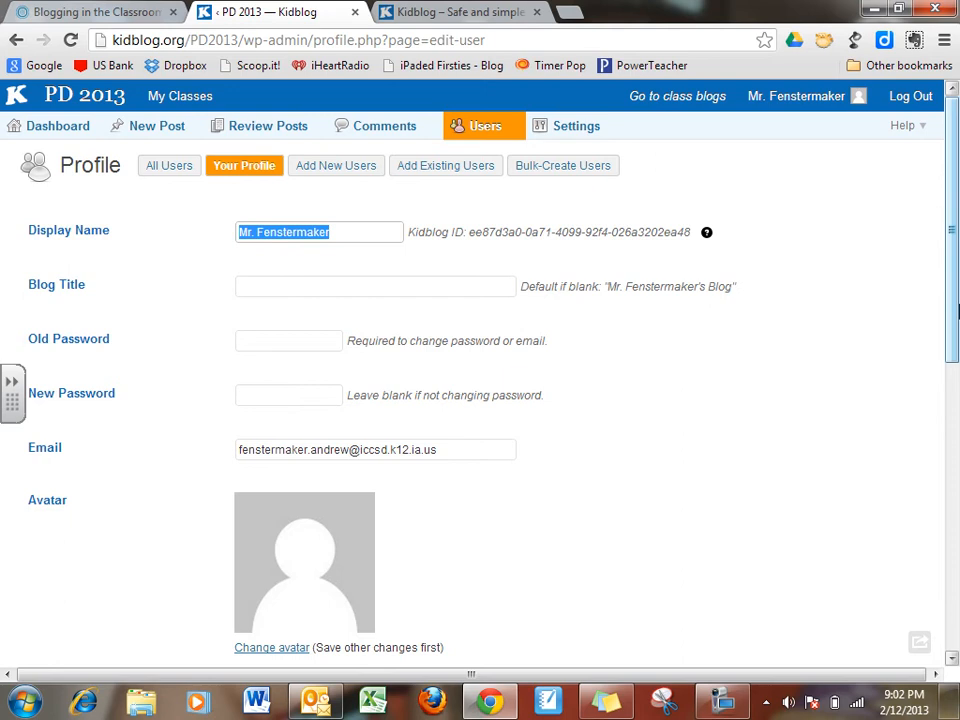
scroll(955, 295, down, 1)
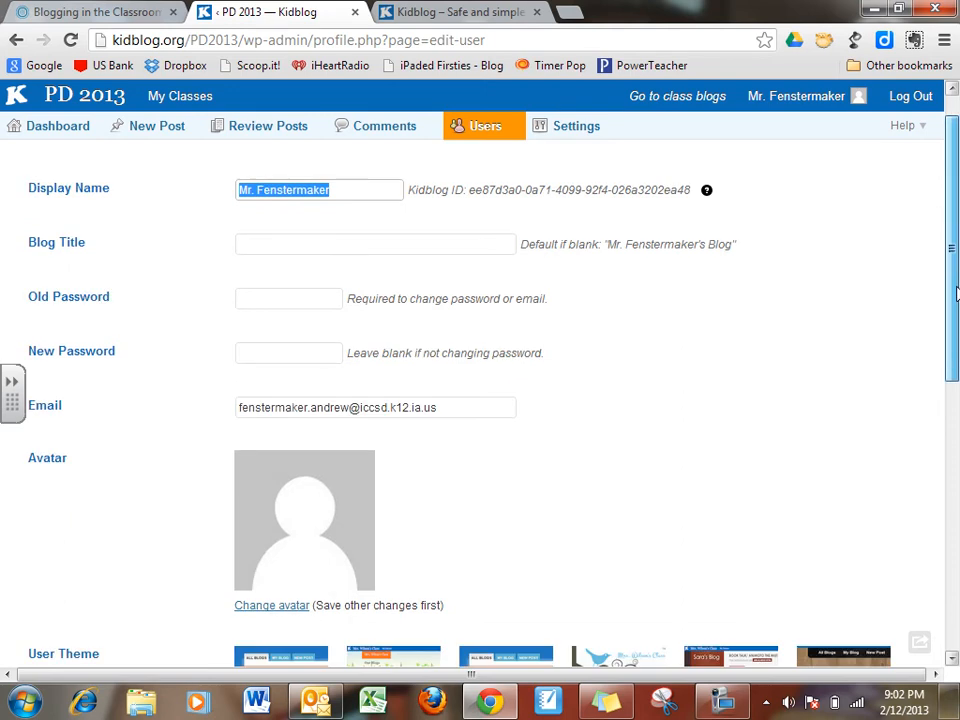
scroll(955, 293, up, 1)
scroll(955, 290, up, 1)
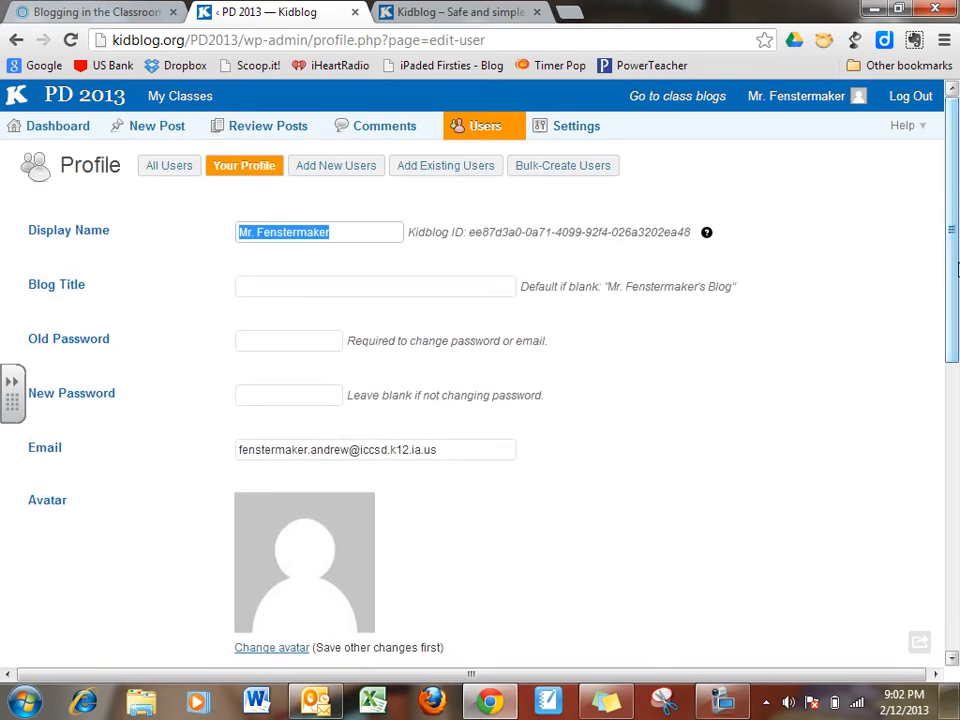
click(178, 176)
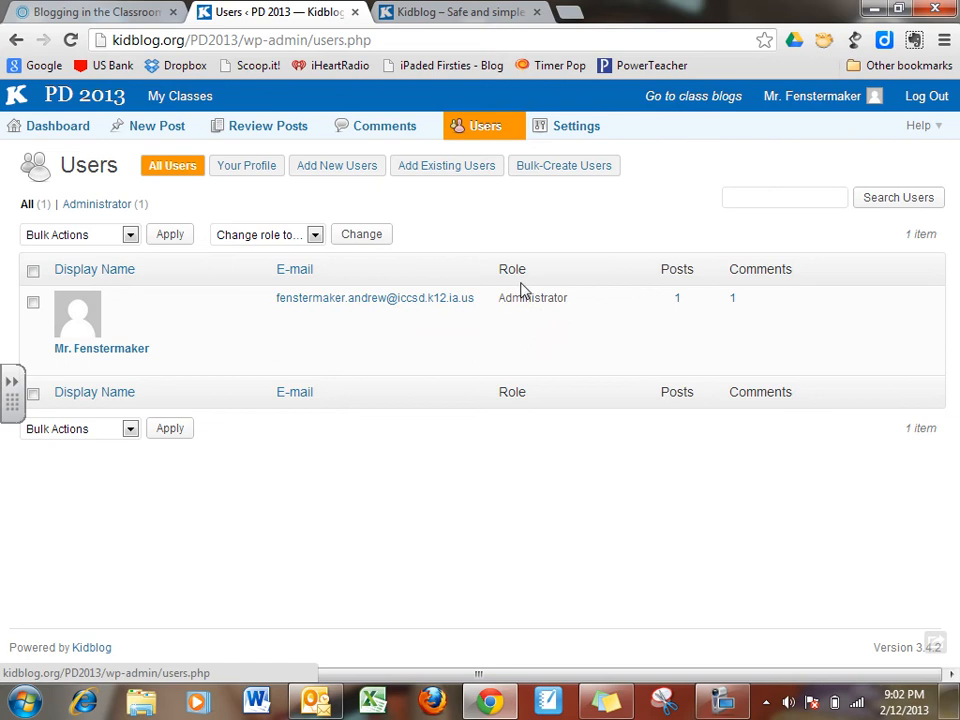
Add a new user with display name MRF, a password and the Student role, and show all users
click(335, 174)
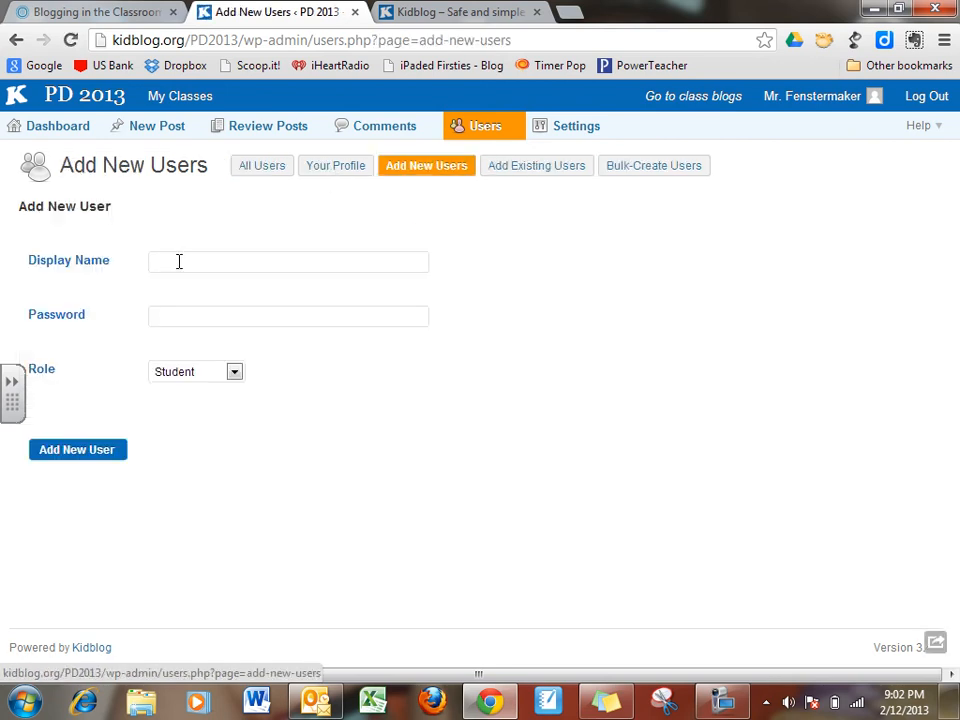
click(179, 261)
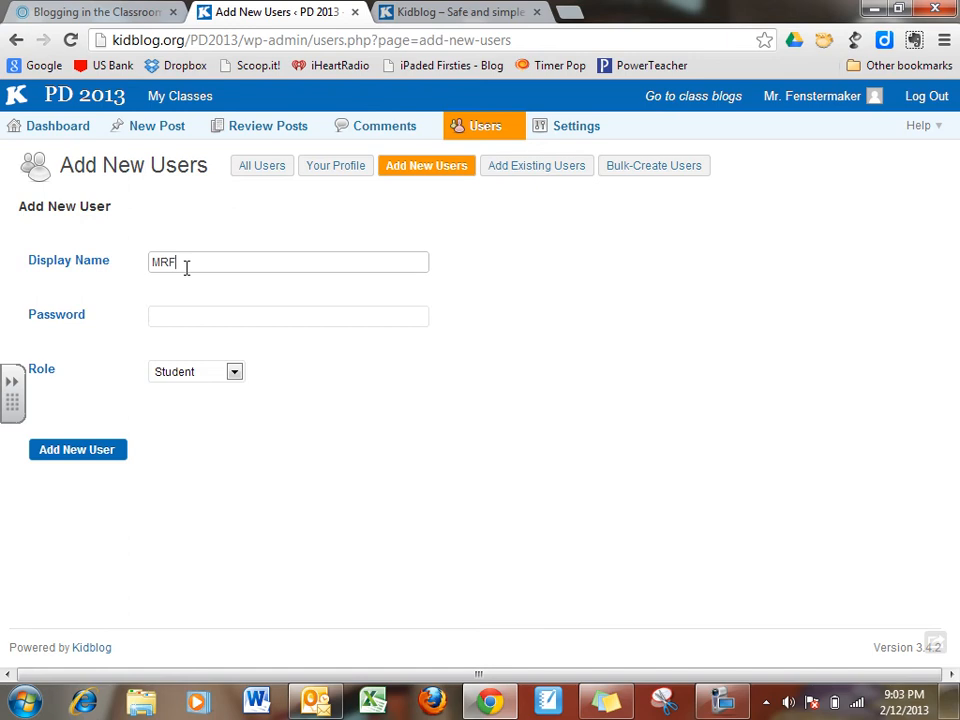
click(170, 313)
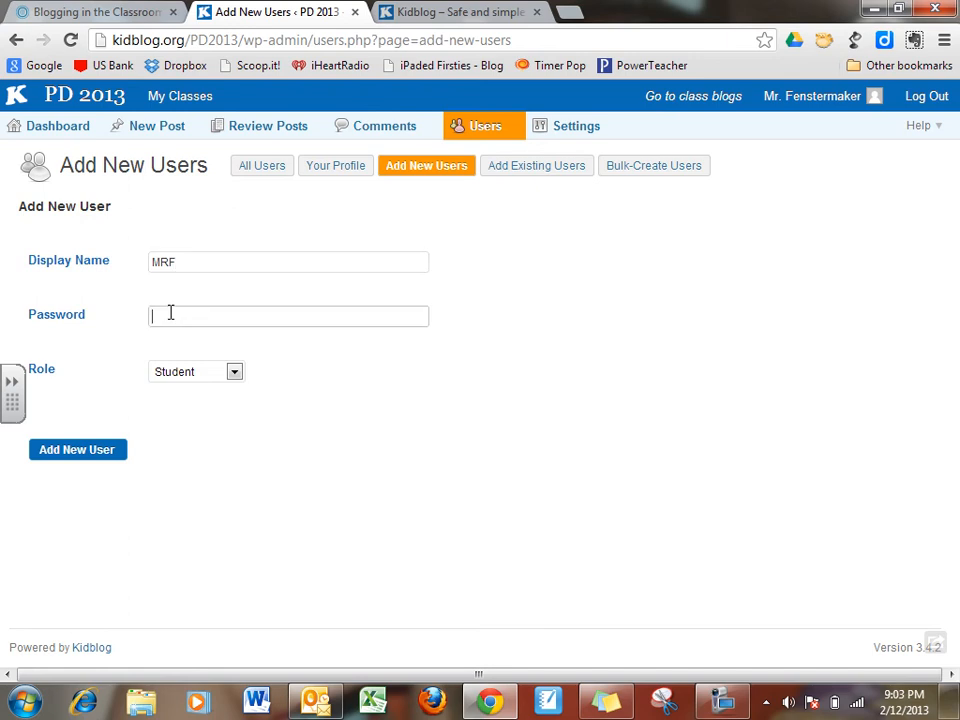
click(236, 373)
click(236, 373)
click(236, 373)
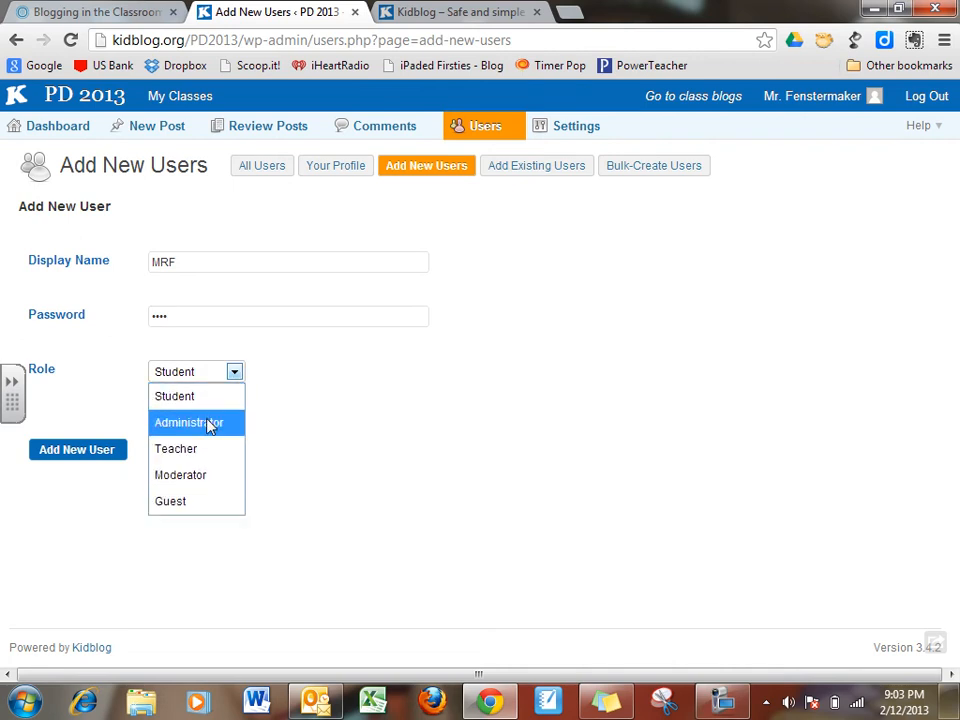
click(214, 406)
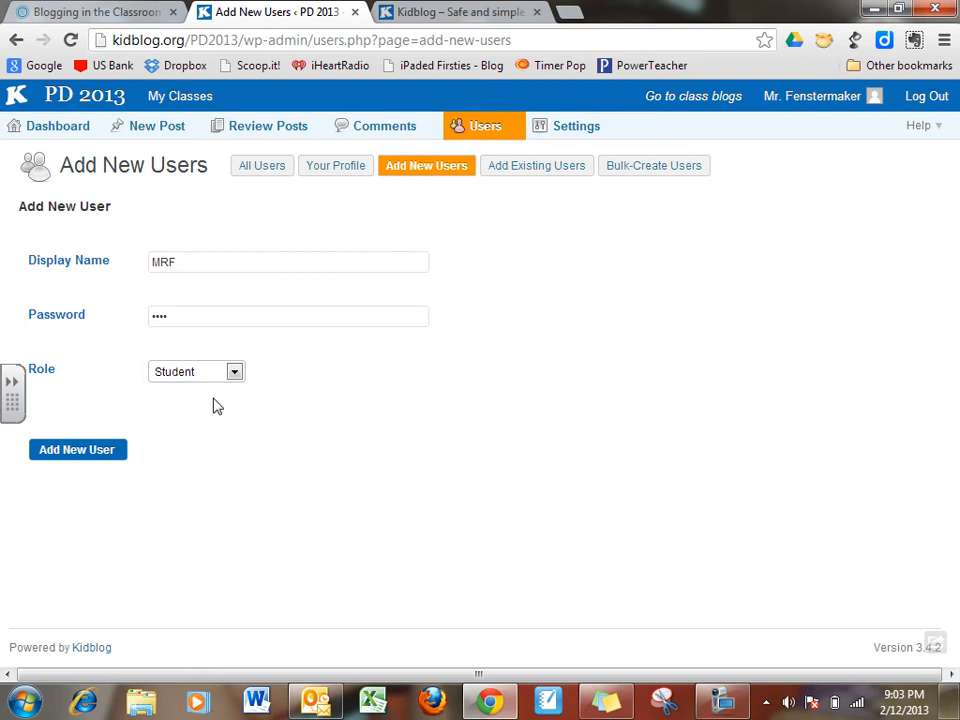
click(90, 451)
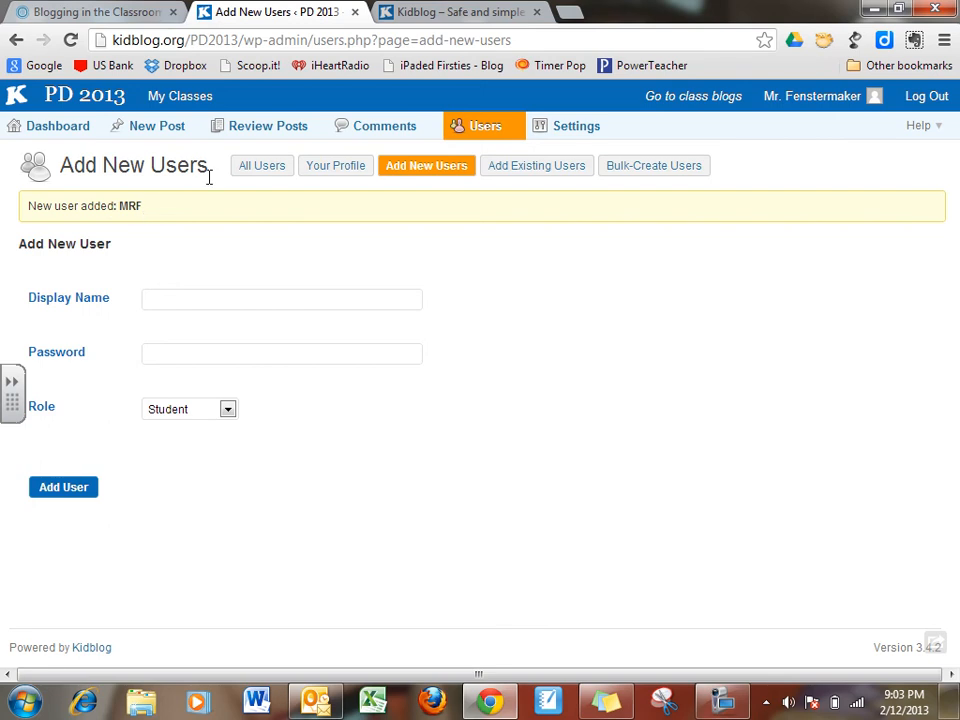
click(255, 168)
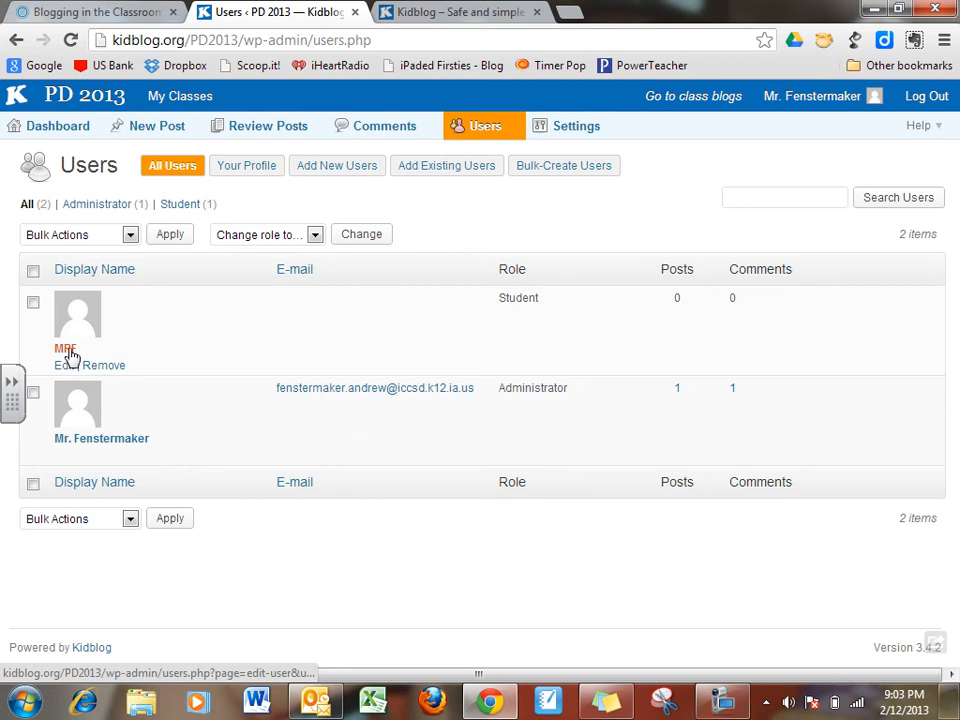
Add another user with display name Student 1, a password and the Student role, and show all users
click(334, 170)
click(236, 263)
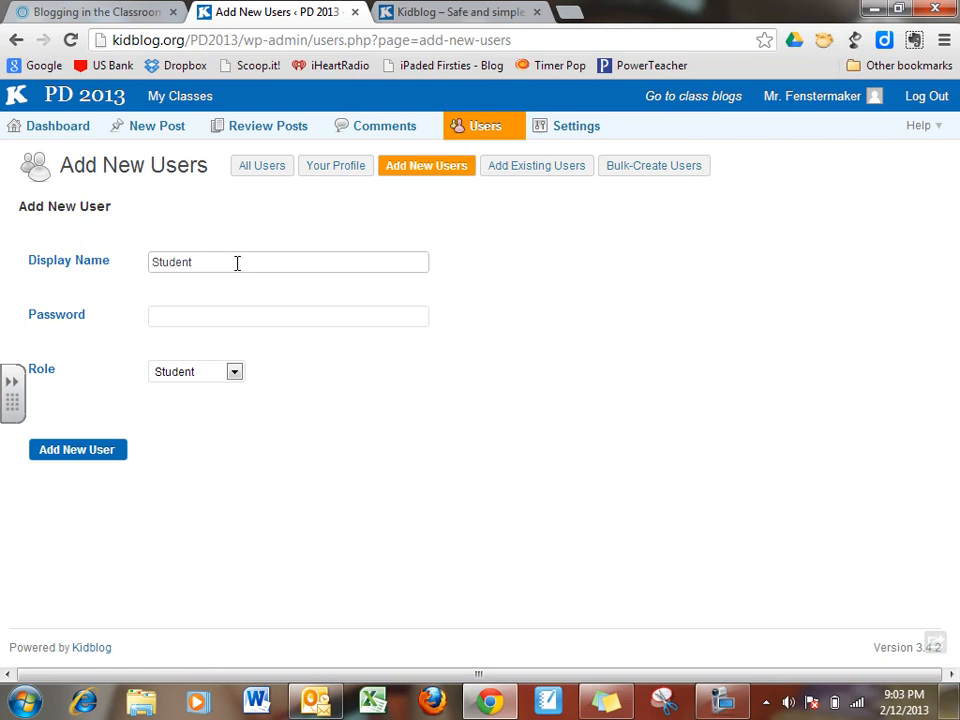
click(224, 318)
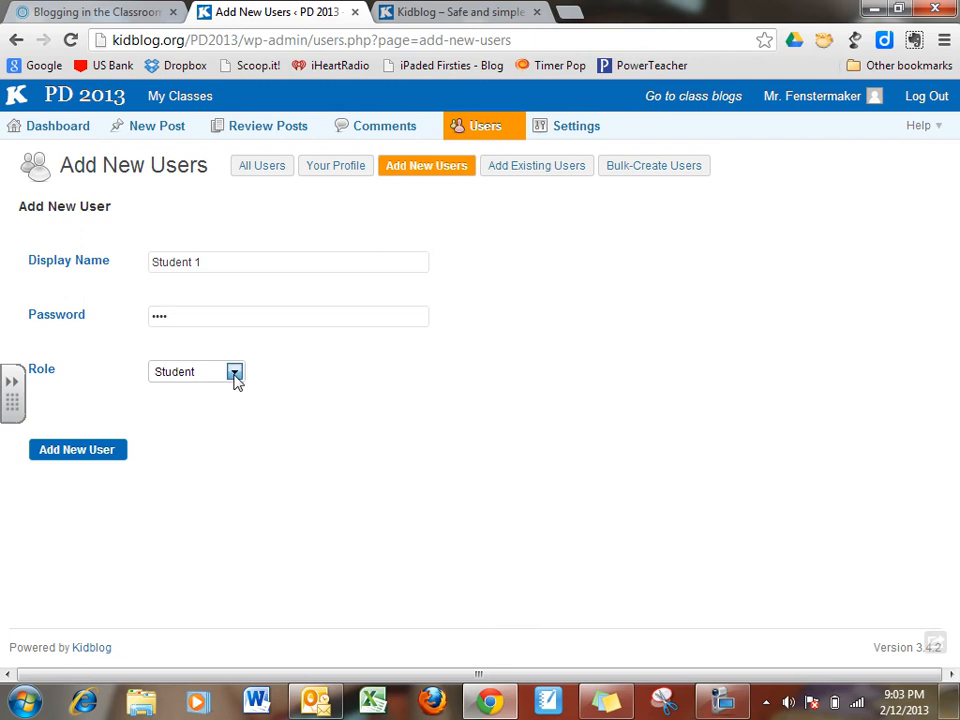
click(96, 450)
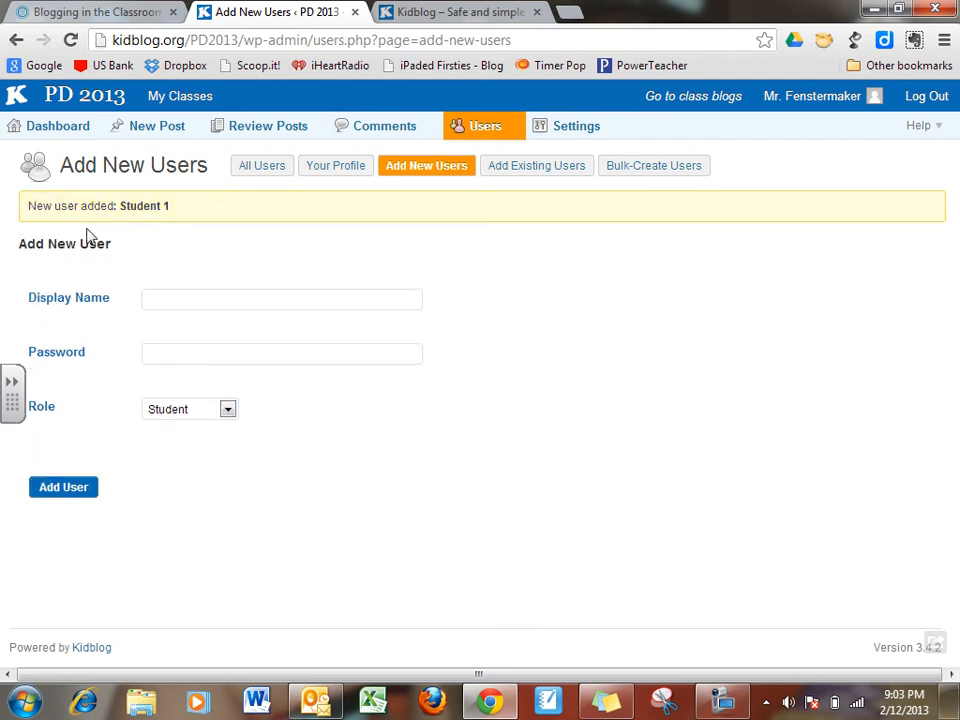
click(277, 172)
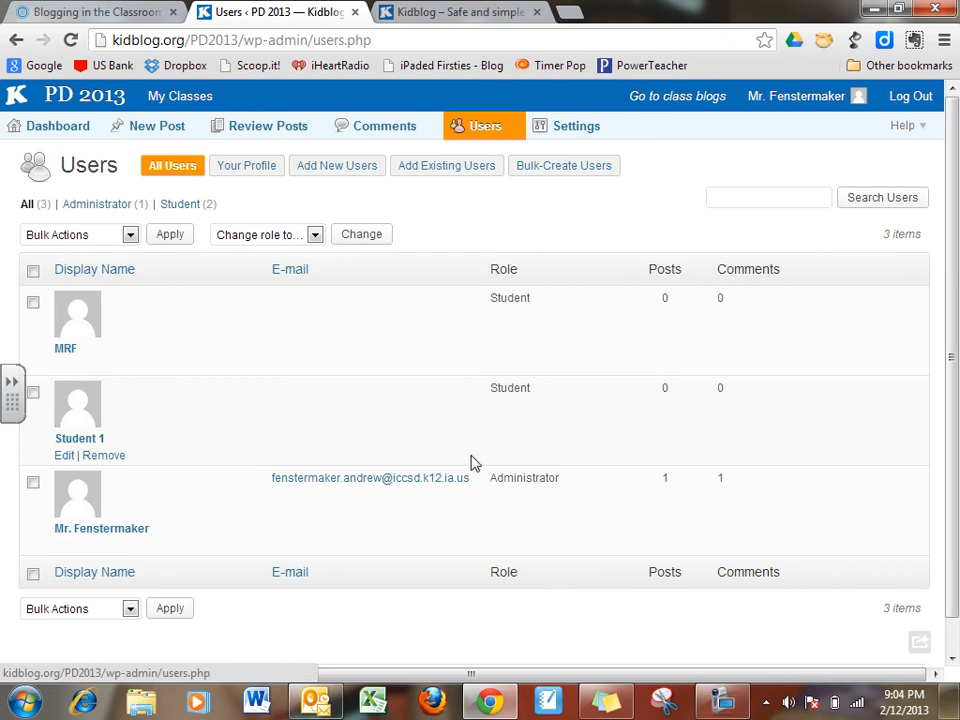
Look over the bulk user creation instructions, the user list and the form for adding a single user
click(553, 178)
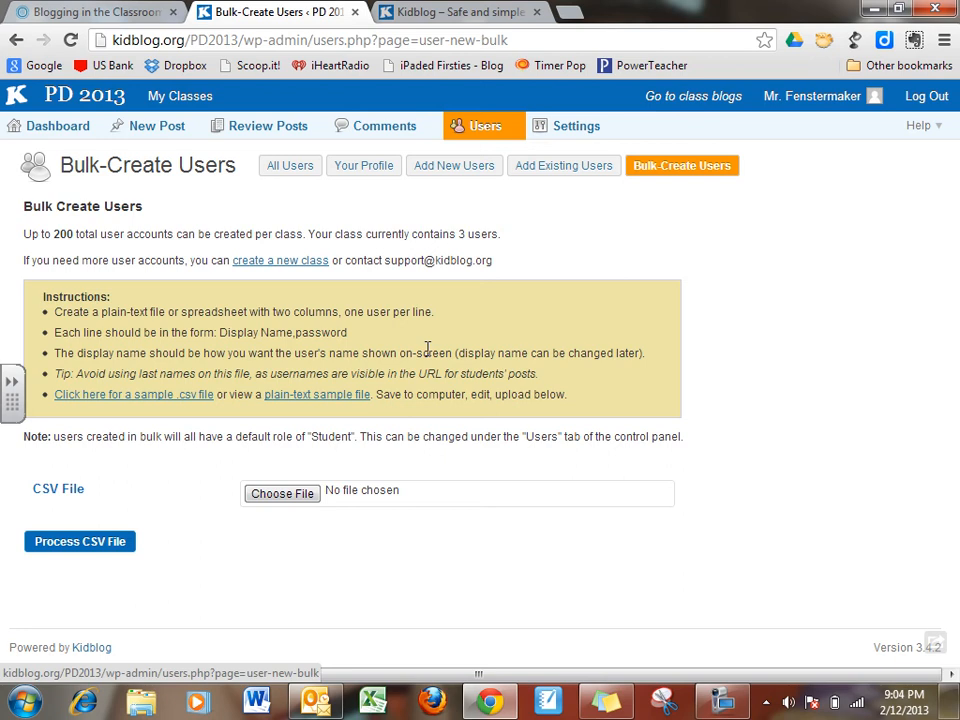
click(272, 171)
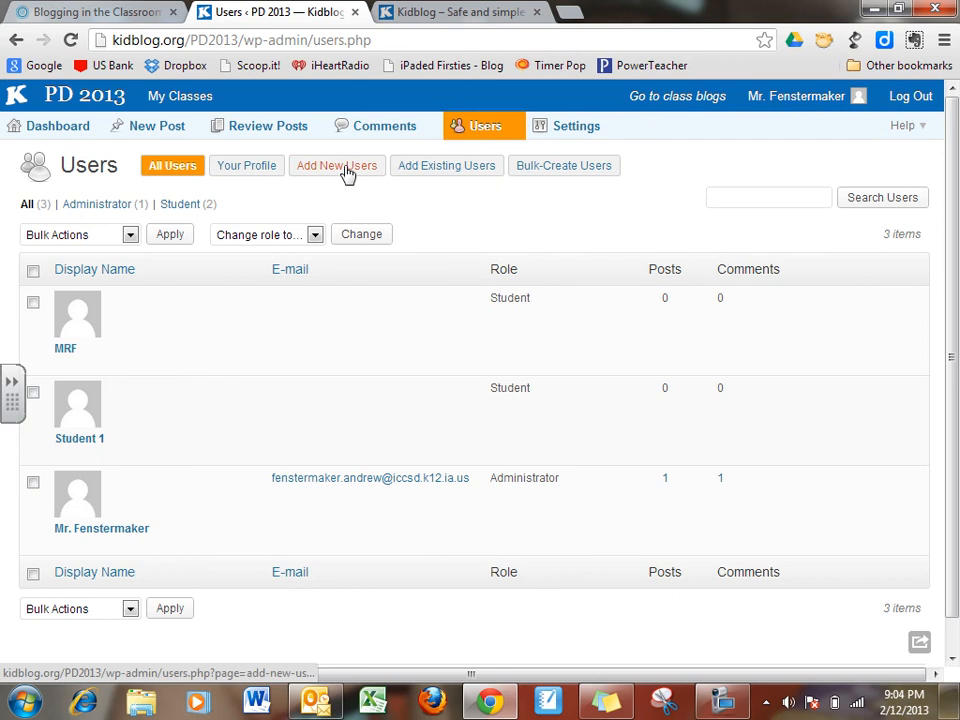
click(349, 175)
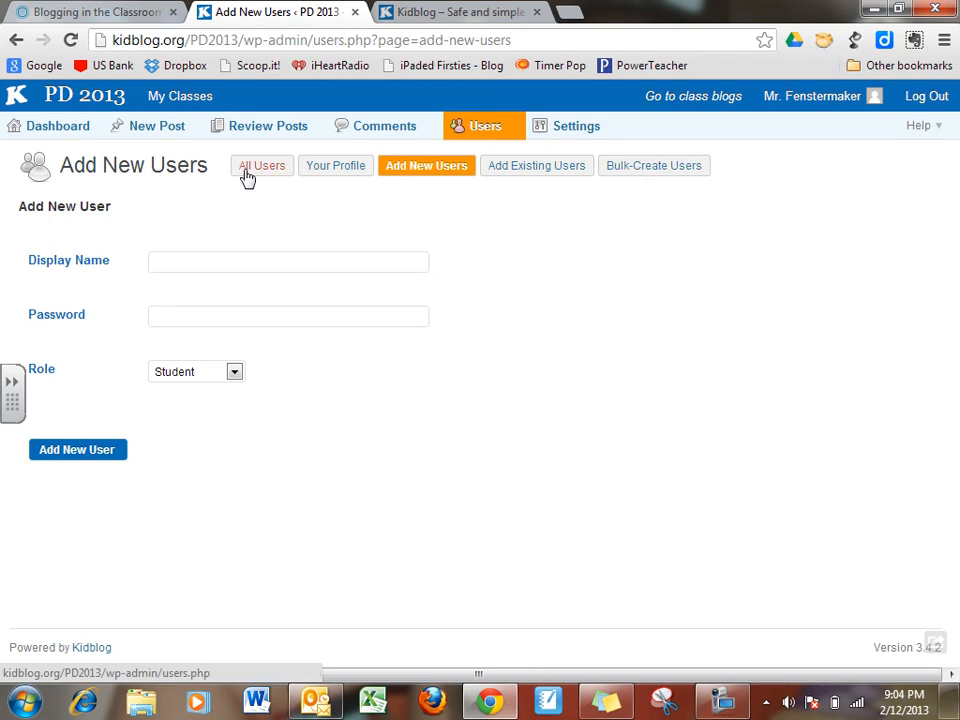
Check the class blog's directory for the added students and view the blogs of MRF and Student 1
click(75, 100)
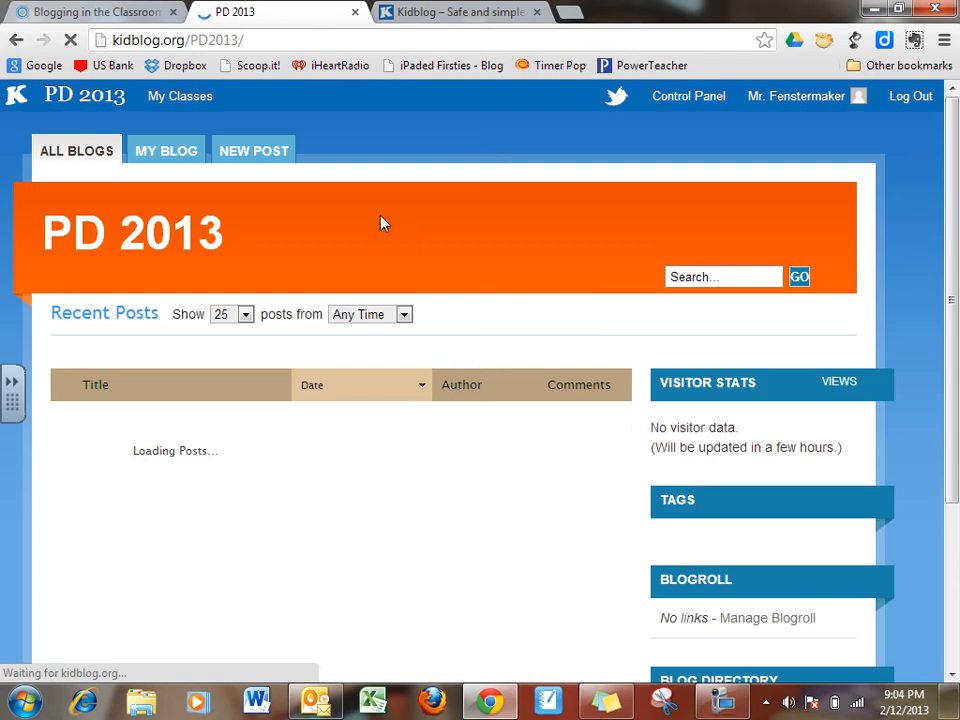
scroll(958, 190, down, 3)
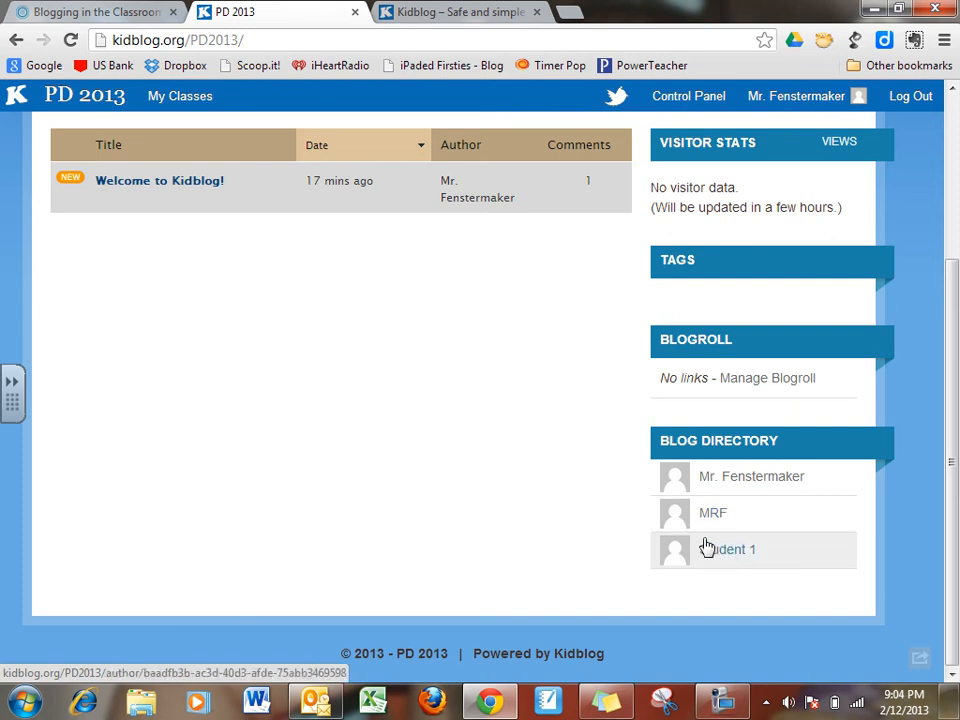
click(957, 250)
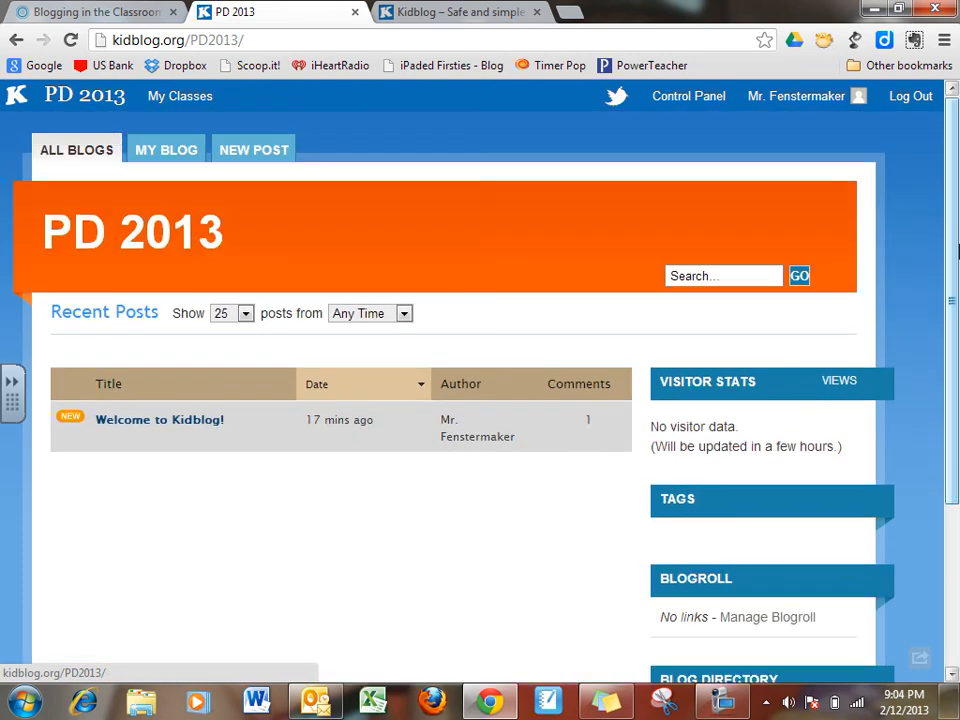
drag(957, 250, 951, 394)
click(715, 548)
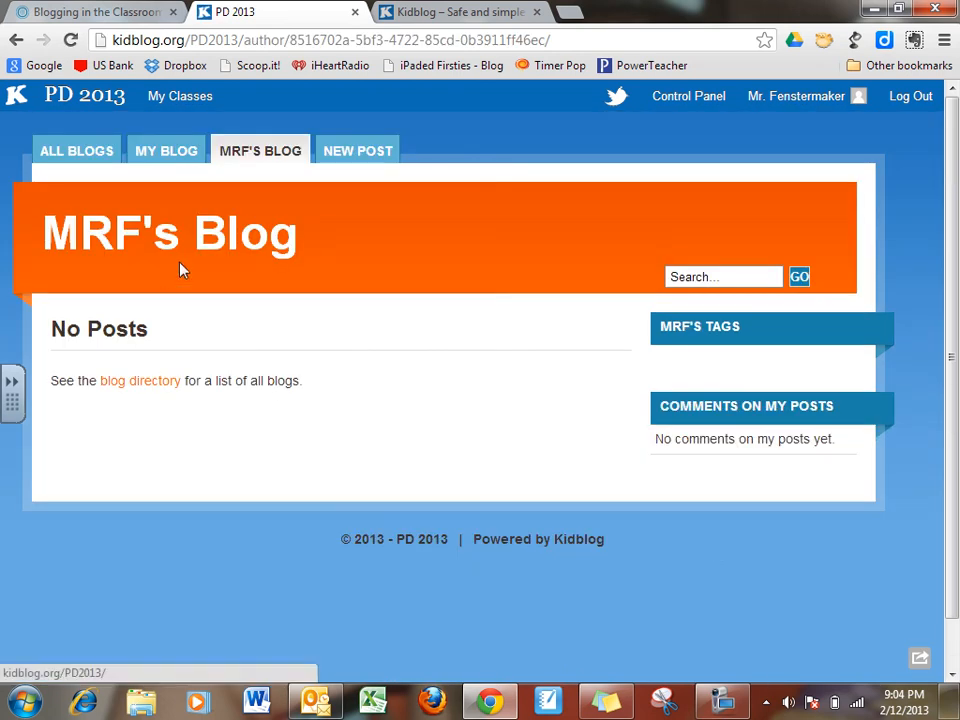
click(16, 40)
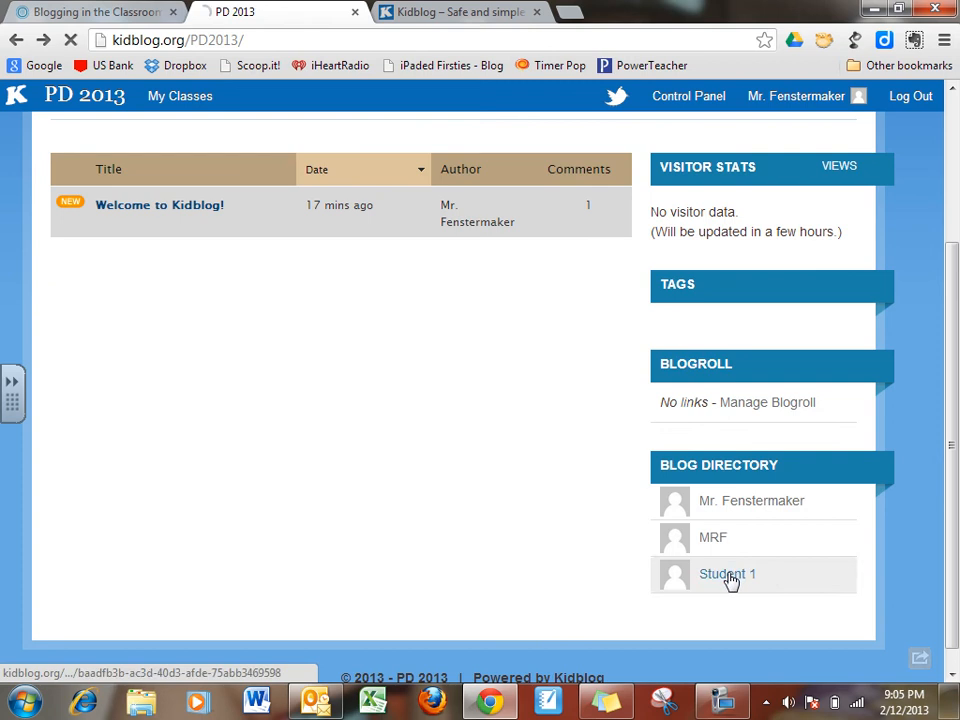
click(731, 576)
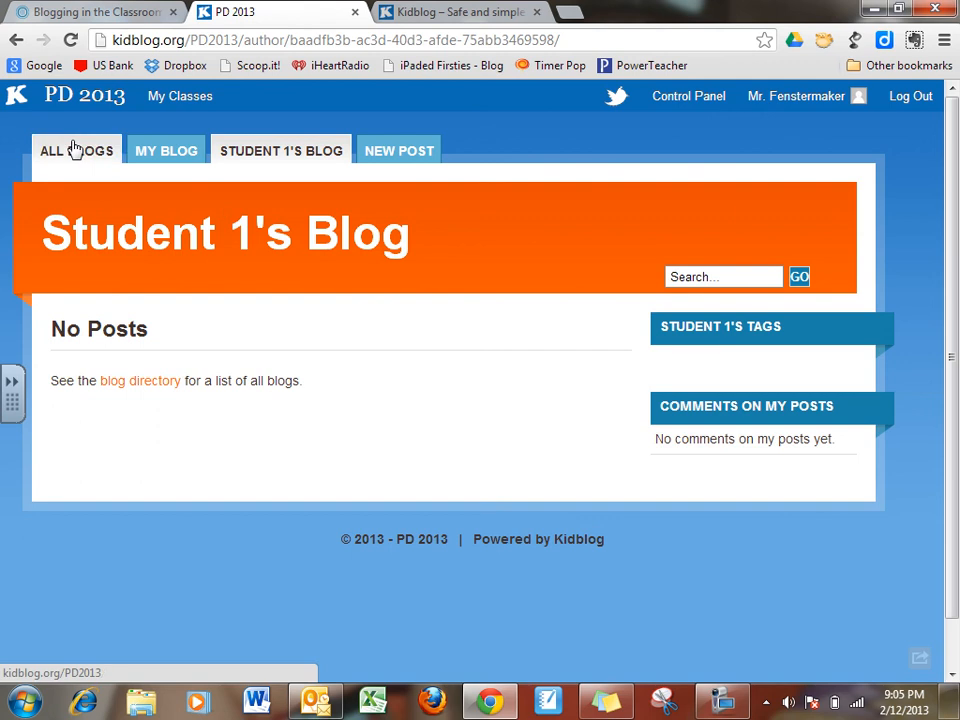
Open Student 1's user settings and review the blog title, password, email, theme, visibility and class membership options
click(710, 100)
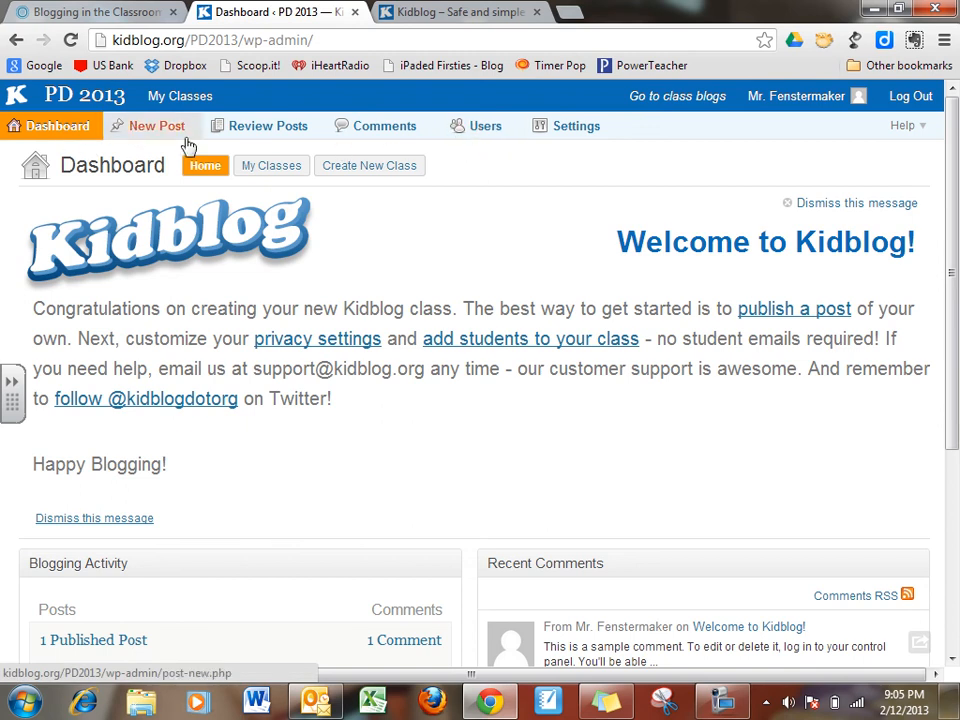
click(467, 126)
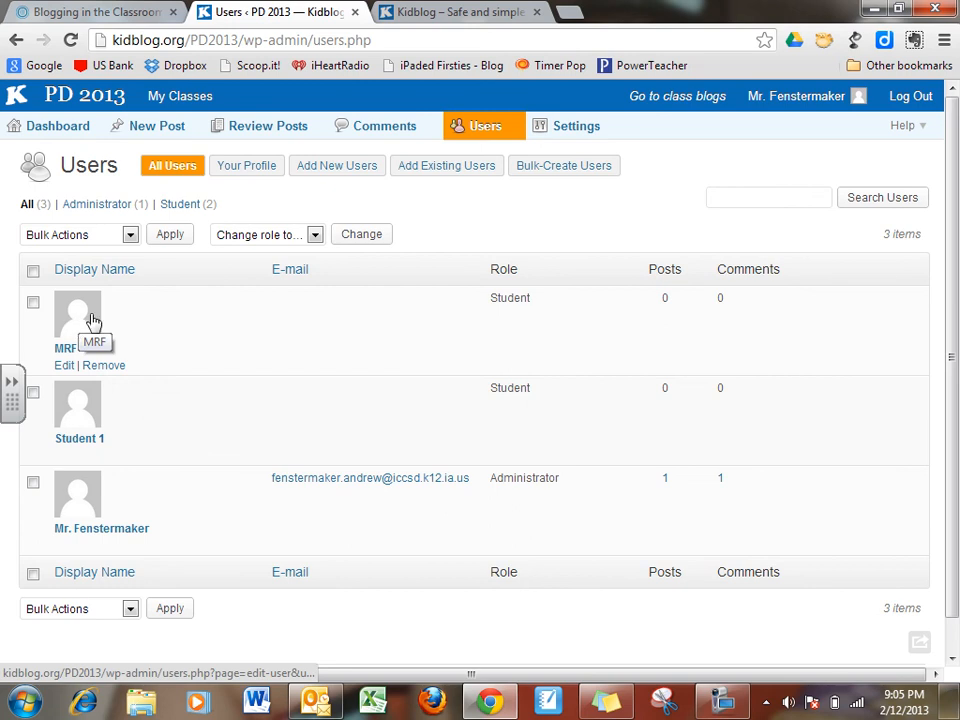
click(79, 413)
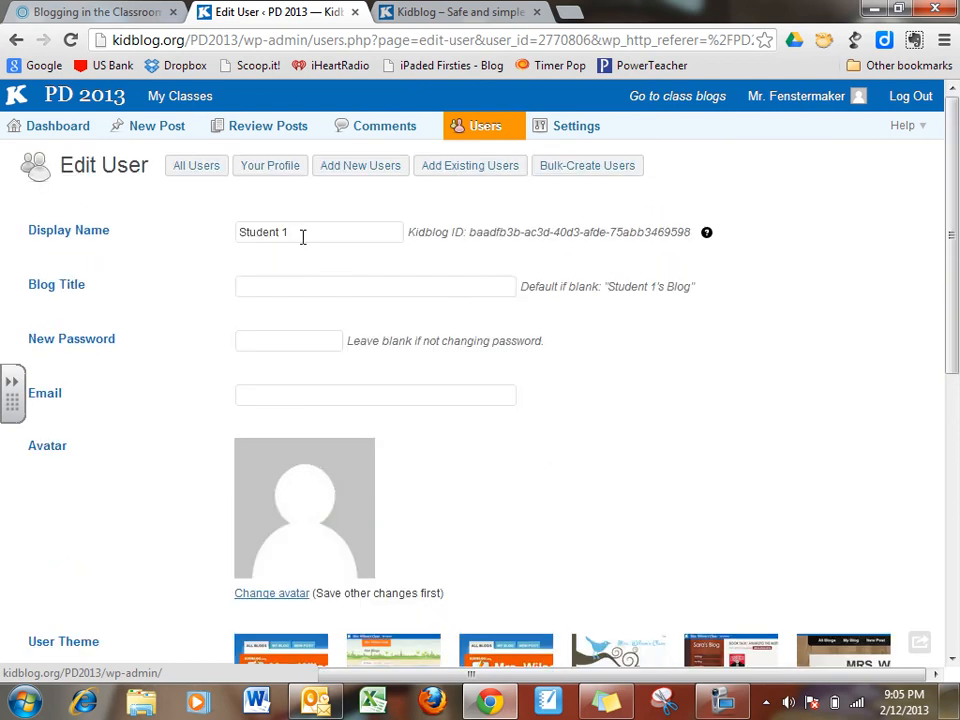
click(278, 294)
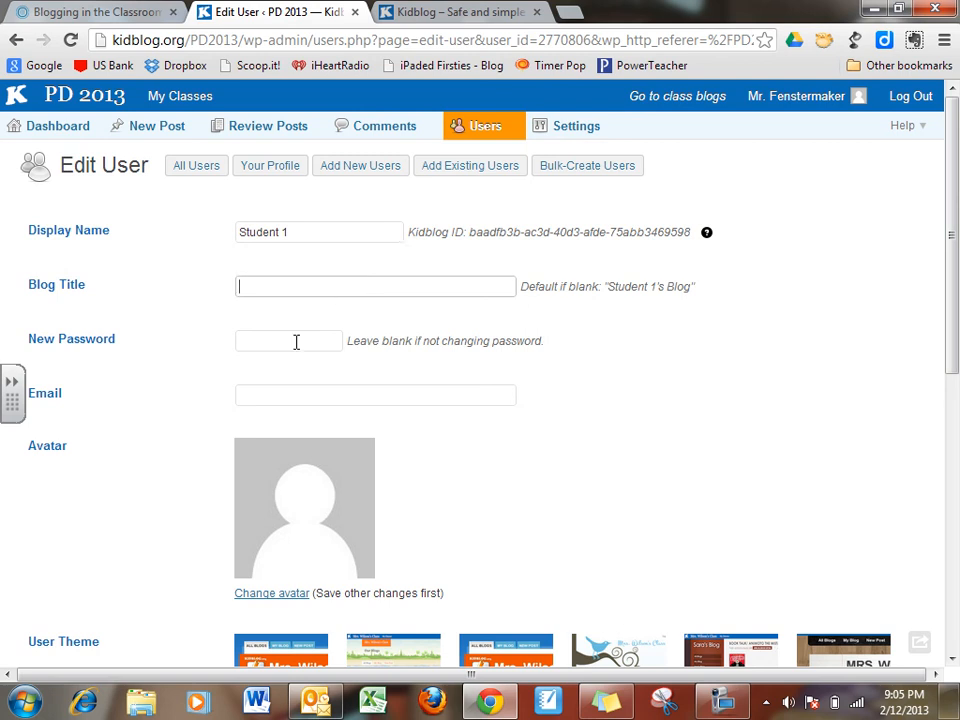
click(290, 395)
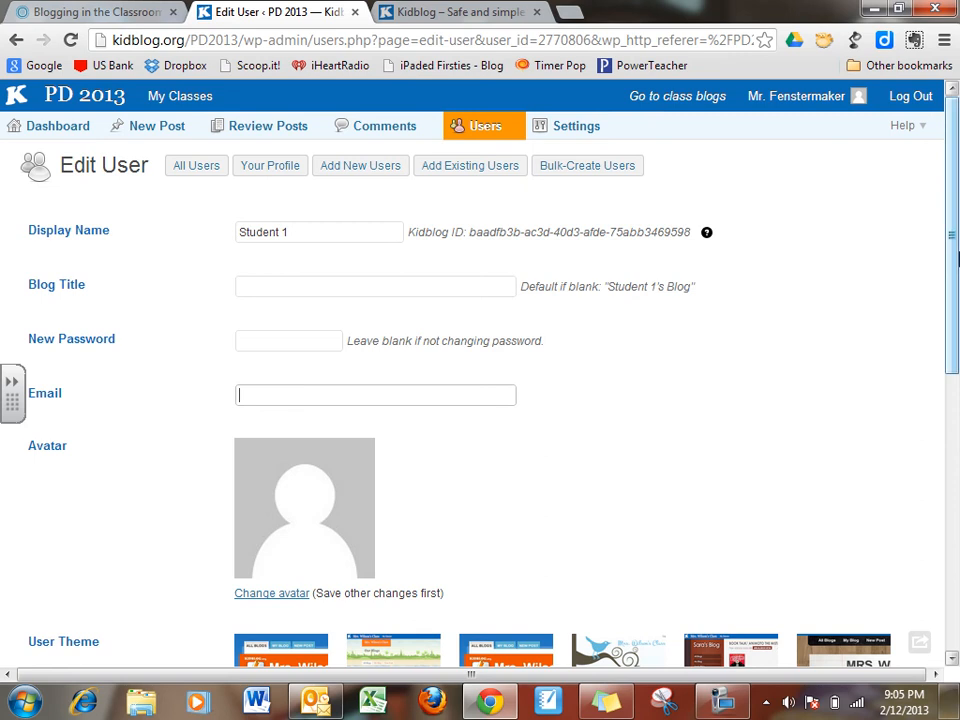
drag(954, 279, 955, 527)
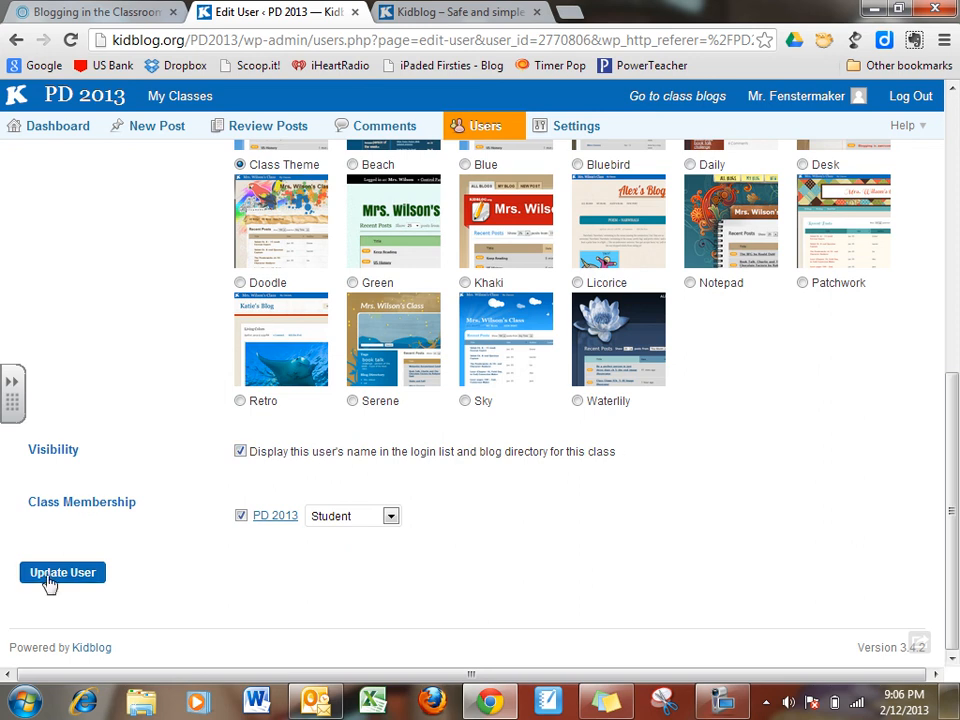
drag(955, 462, 955, 228)
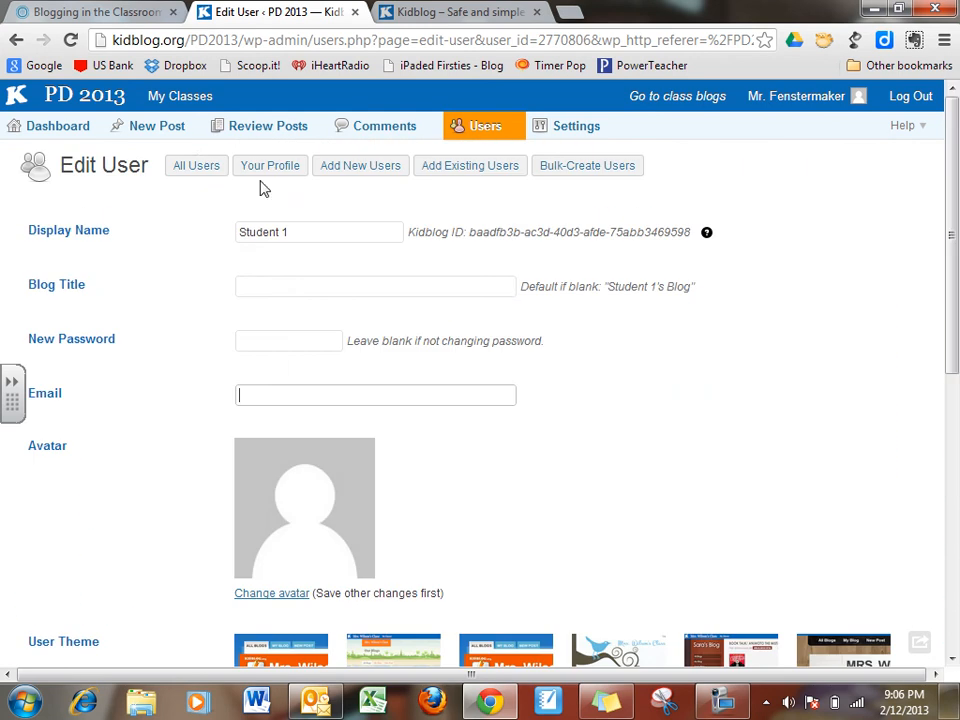
View the class dashboard and the list of all users, and log out of the teacher account
click(48, 128)
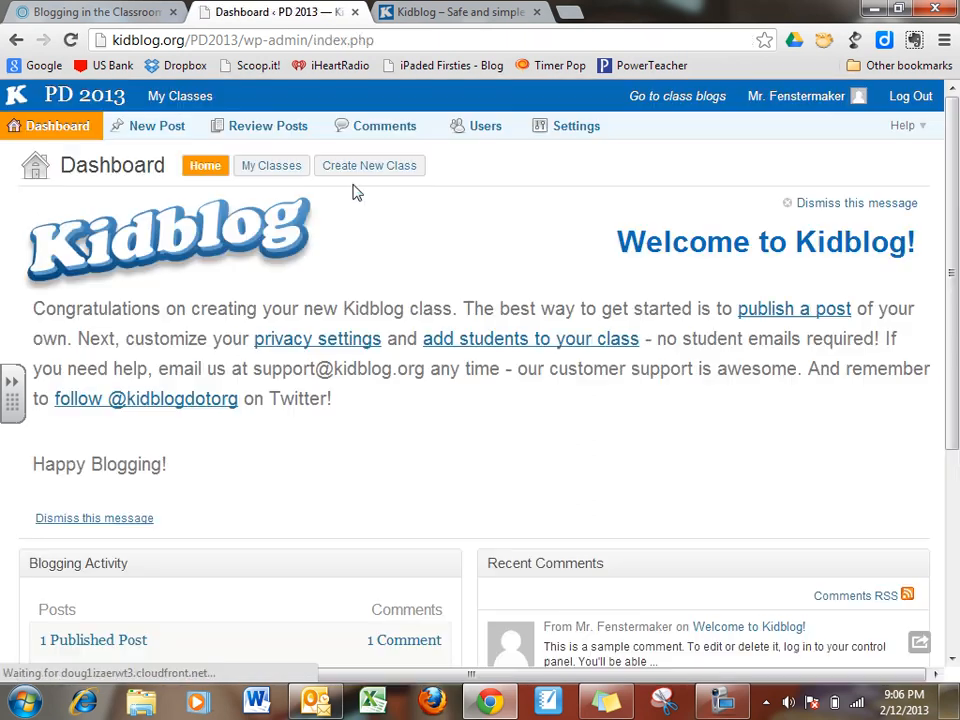
click(472, 133)
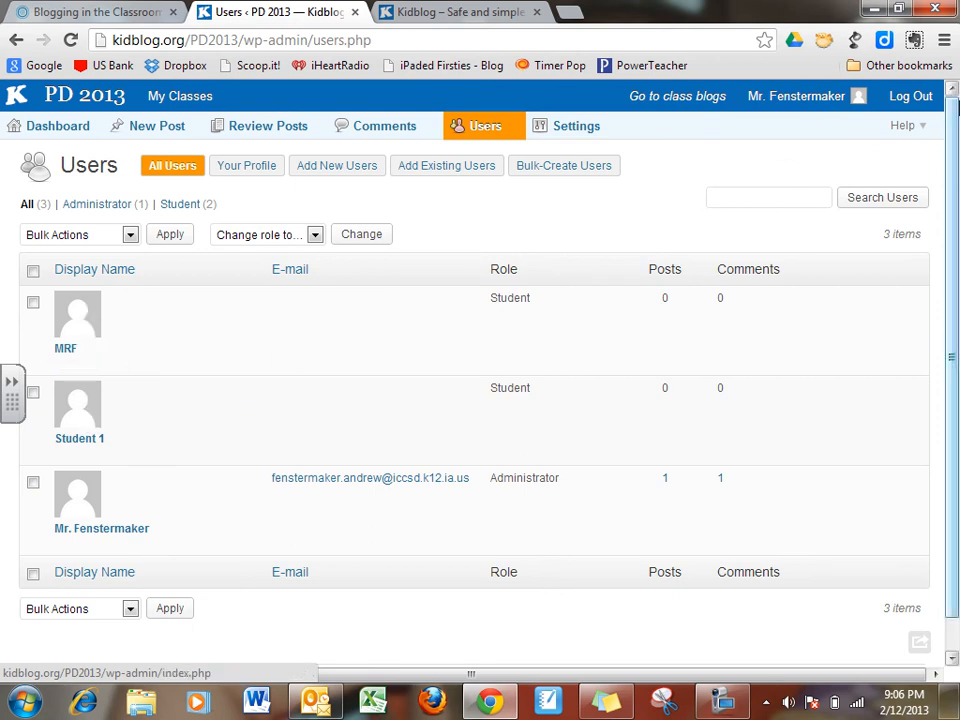
click(910, 96)
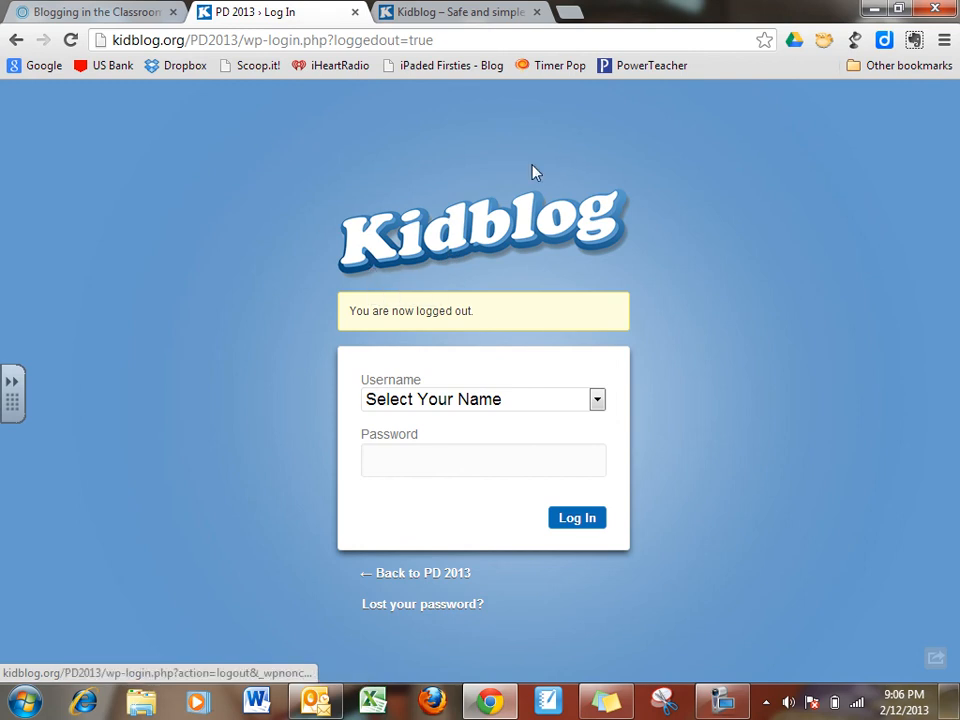
Log in to the PD 2013 class as Student 1 with the account password
click(599, 401)
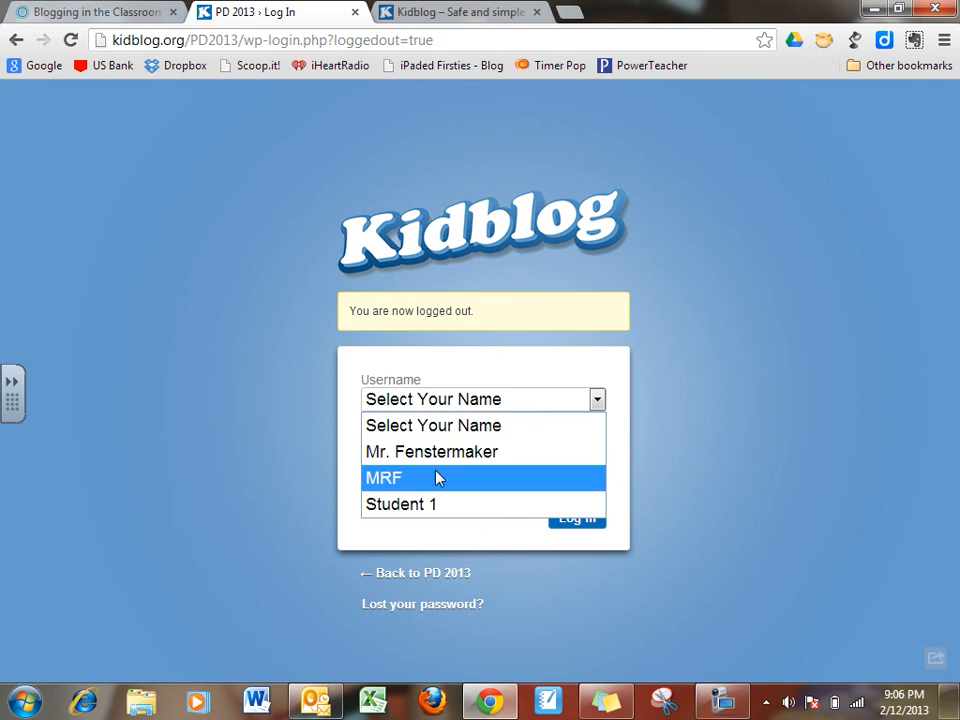
click(568, 401)
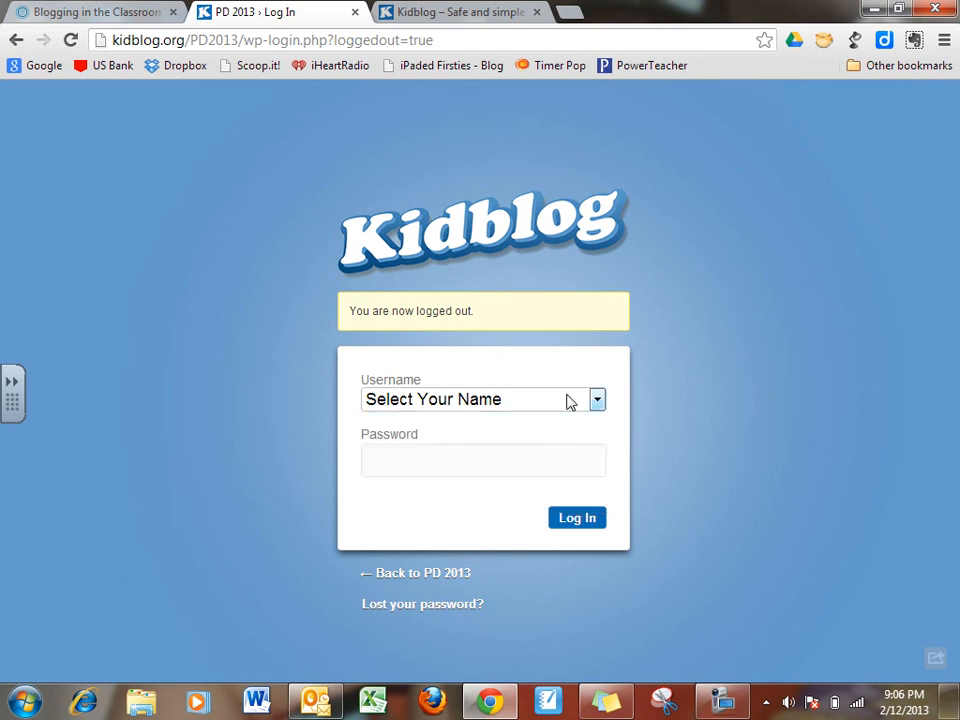
click(568, 401)
click(570, 402)
click(560, 400)
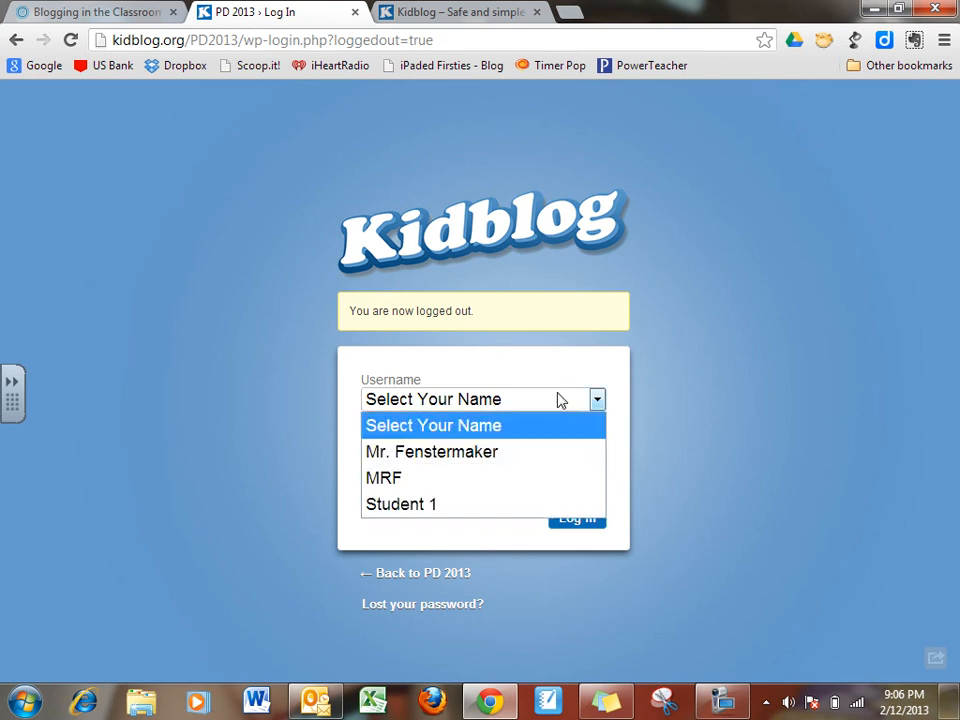
click(436, 505)
click(443, 463)
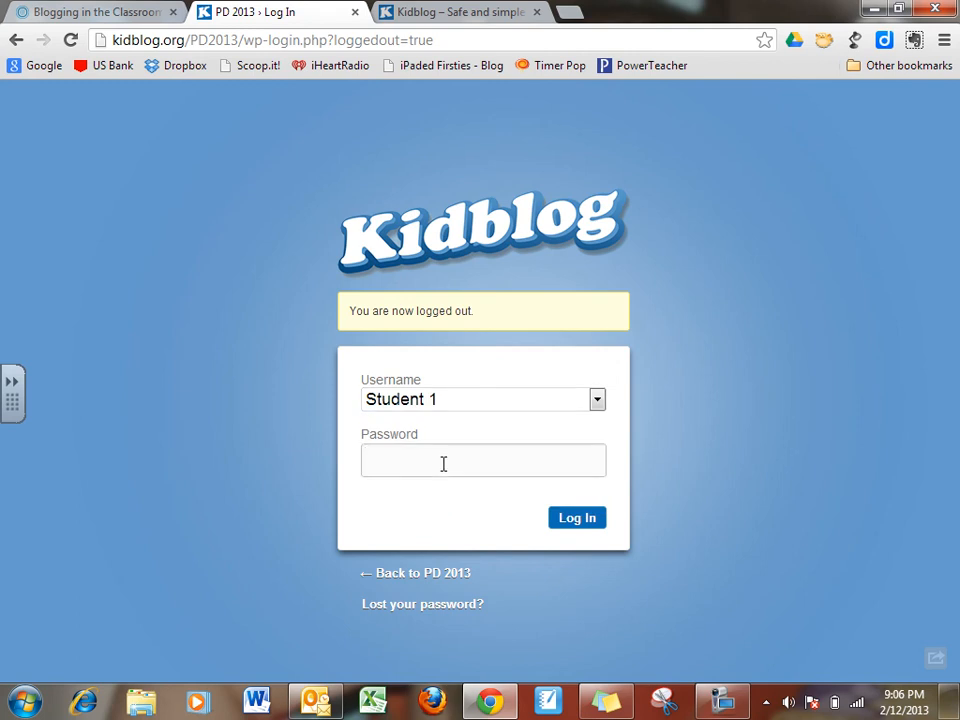
click(588, 521)
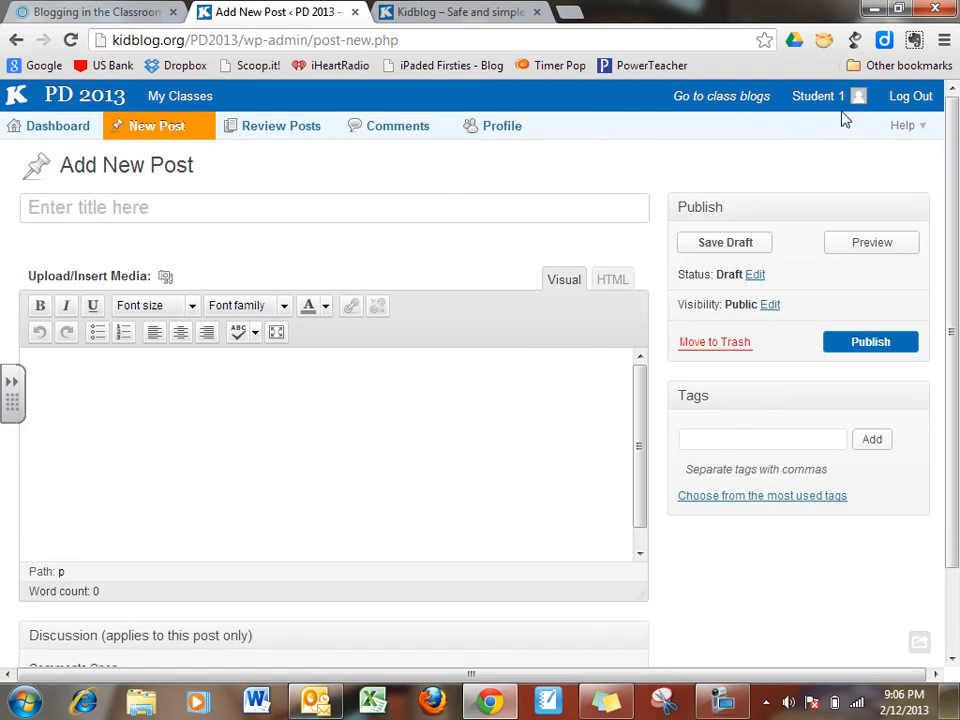
Look over Student 1's dashboard and the profile page's blog title, password, email and avatar settings
click(72, 128)
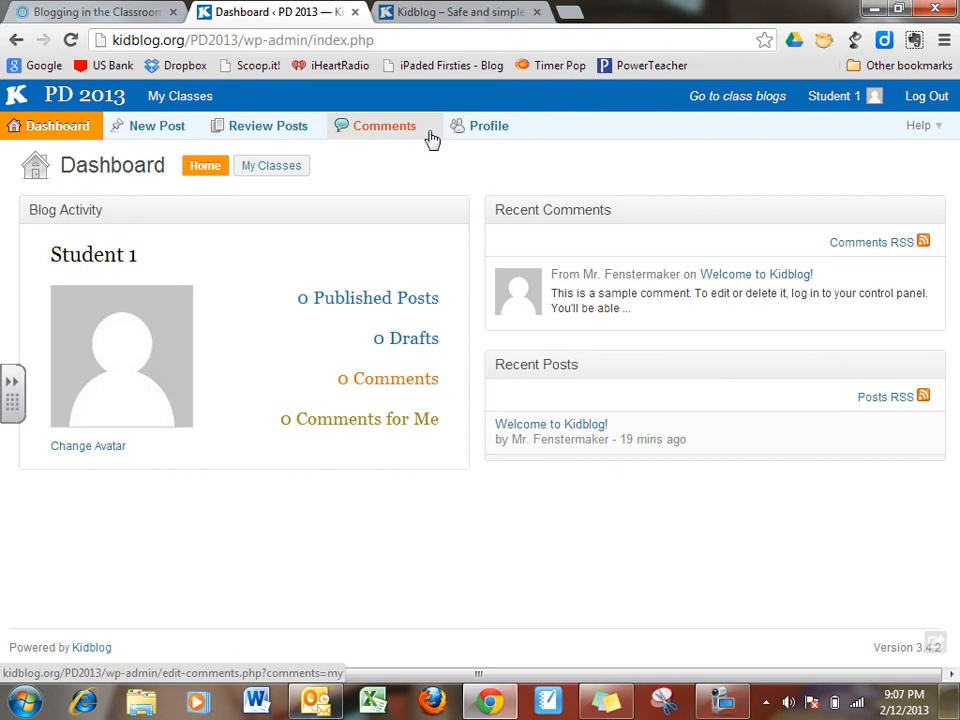
click(497, 140)
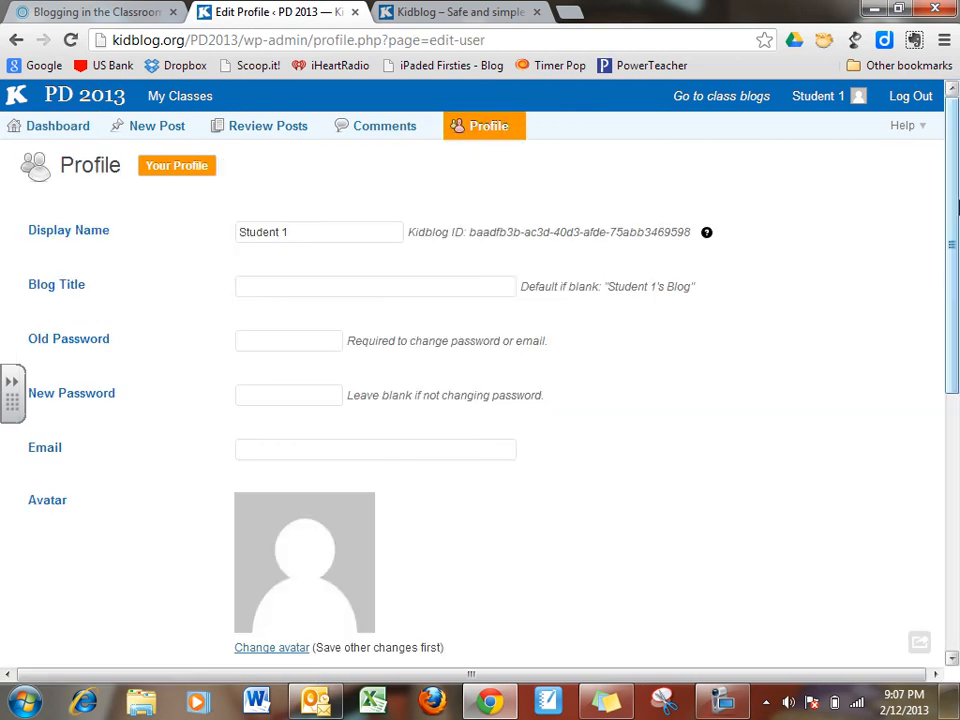
drag(956, 206, 957, 145)
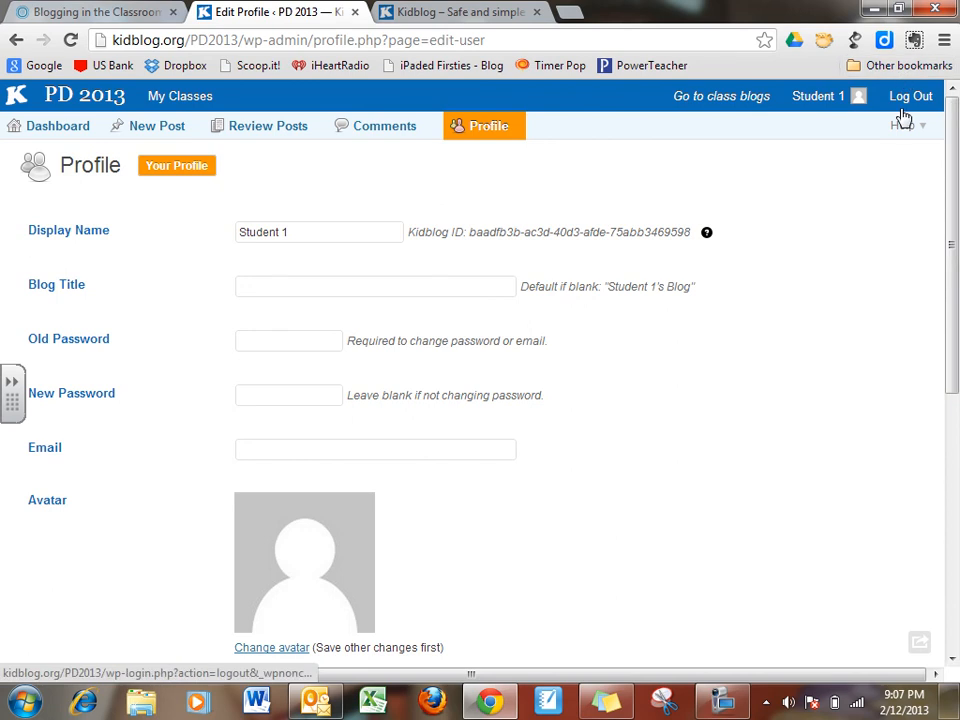
click(723, 701)
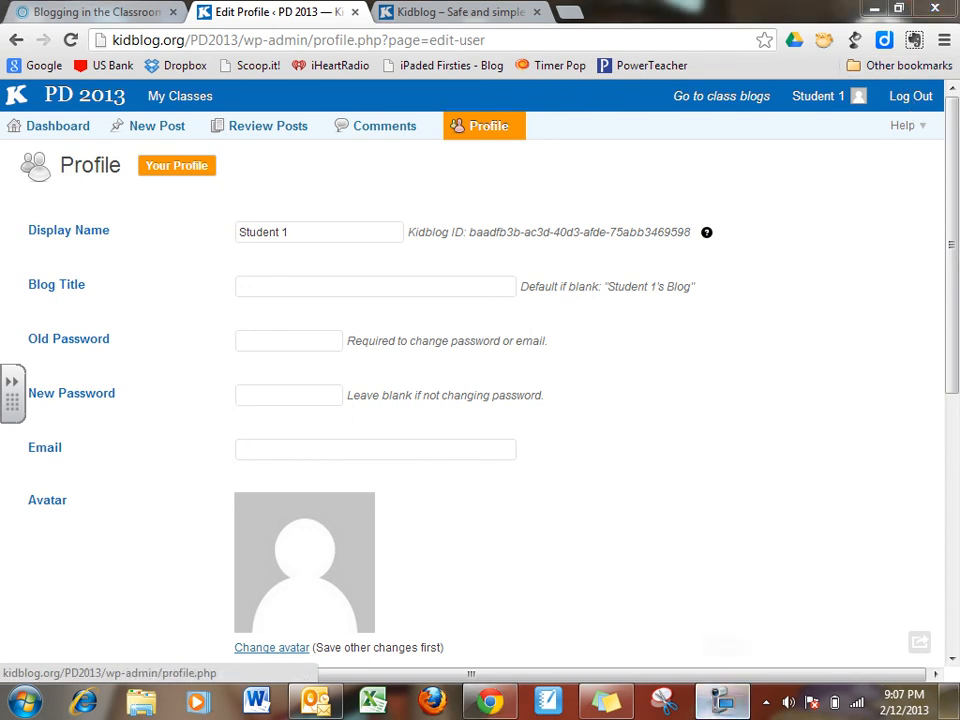